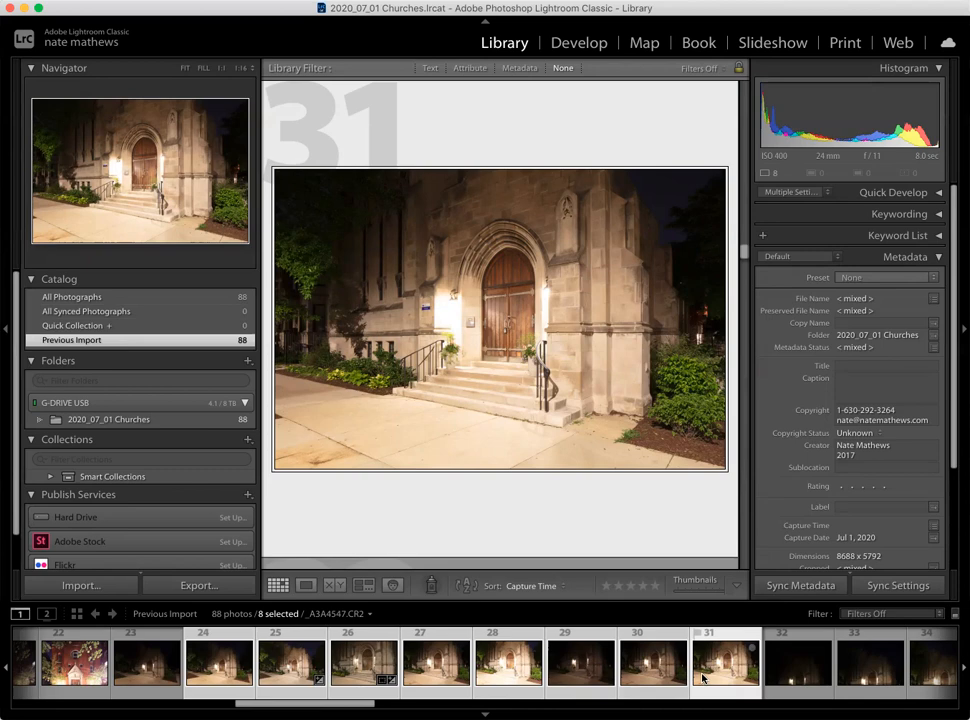
Select photos 28 through 32 in the Filmstrip, adding 29 and 31, then extending to 32
{"action": "left_click", "coordinate": [148, 665]}
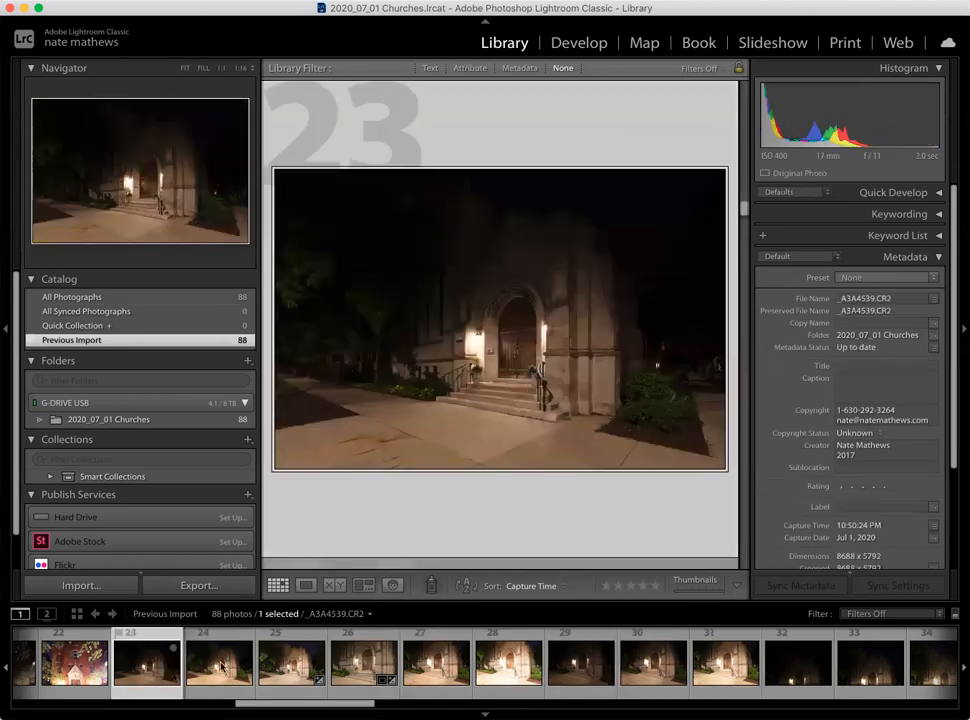
{"action": "left_click", "coordinate": [502, 668]}
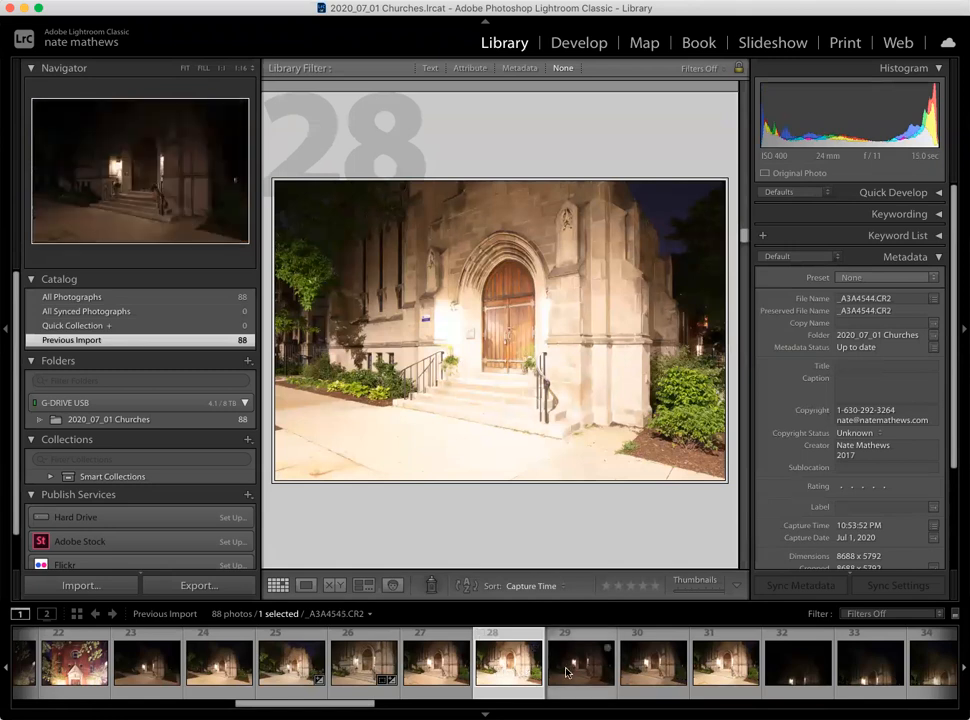
{"action": "left_click", "coordinate": [595, 675], "text": "super"}
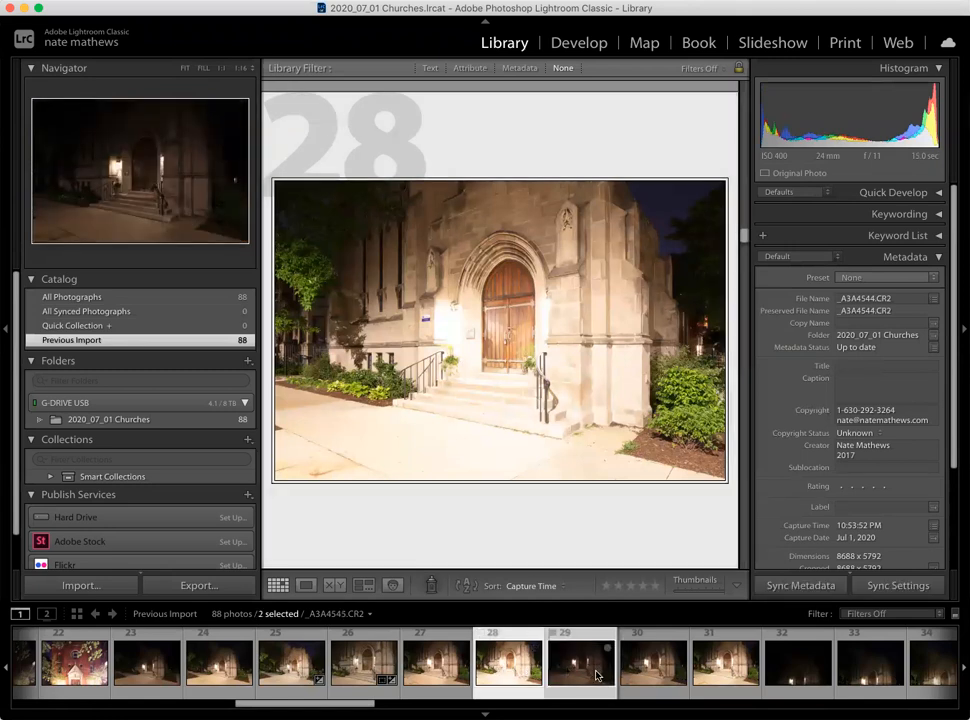
{"action": "left_click", "coordinate": [752, 690], "text": "super"}
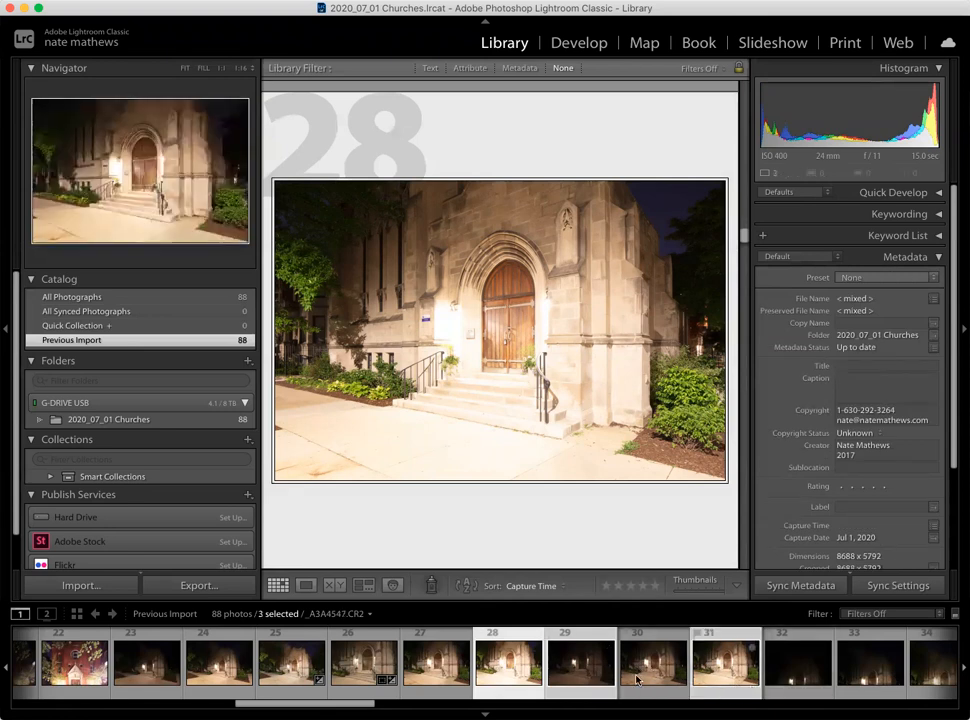
{"action": "left_click", "coordinate": [815, 680], "text": "shift"}
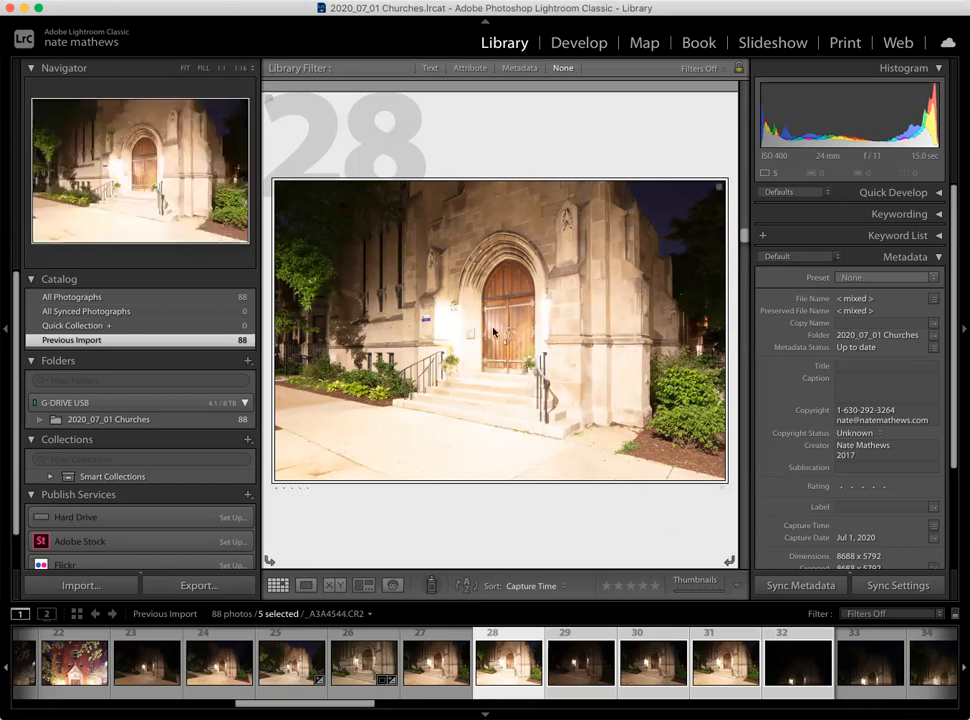
Open the Export 5 Files dialog, centre it on screen, and show the Export To choices
{"action": "left_click", "coordinate": [198, 586]}
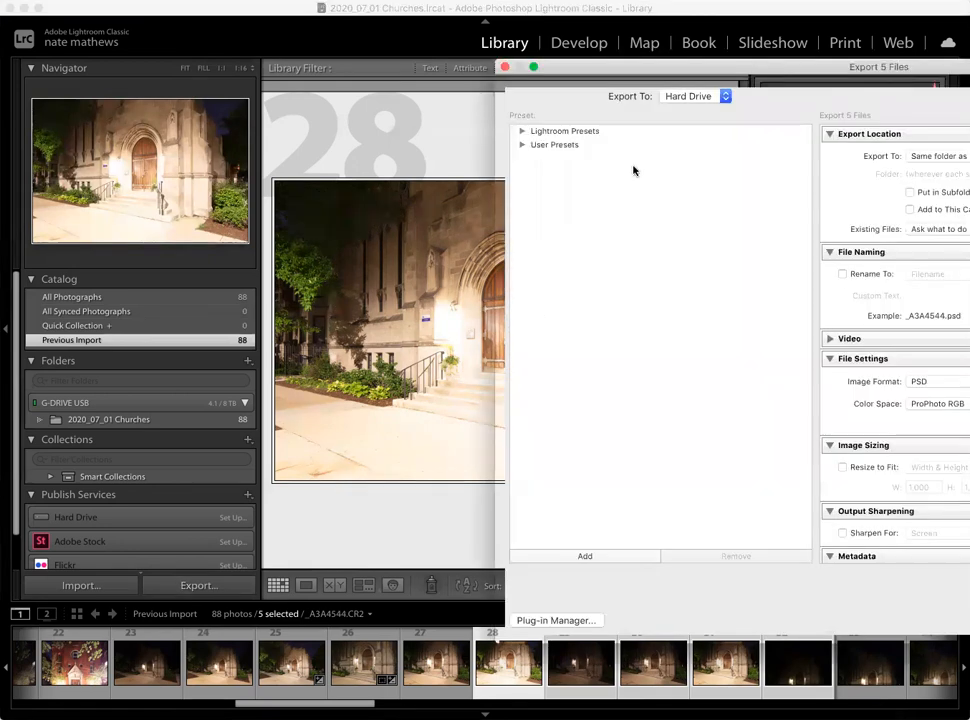
{"action": "left_click_drag", "start_coordinate": [693, 71], "coordinate": [343, 46]}
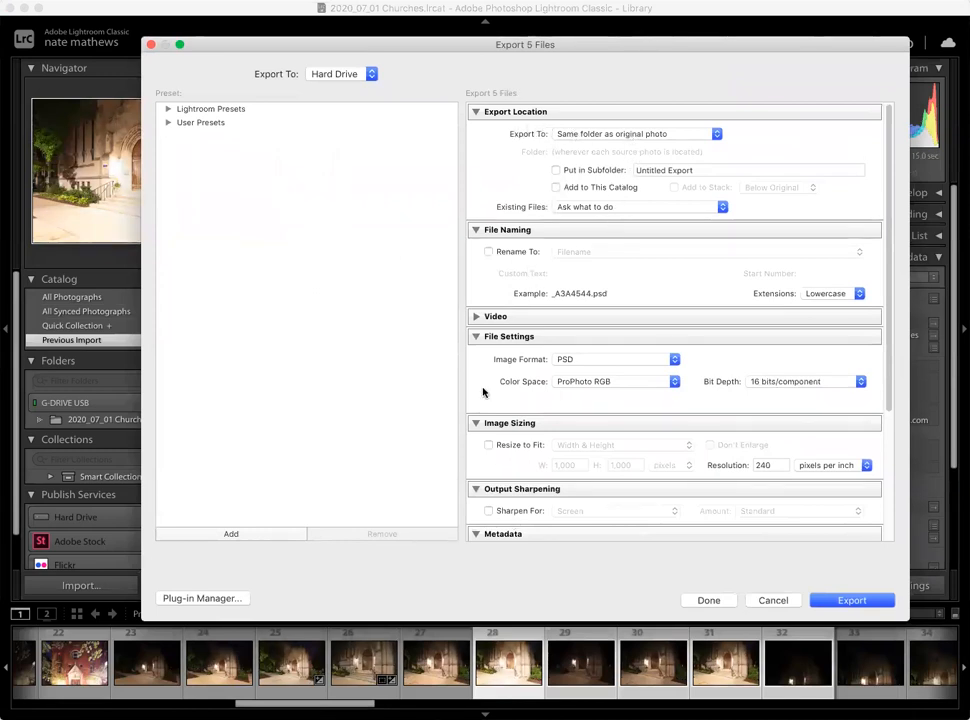
{"action": "left_click", "coordinate": [601, 134]}
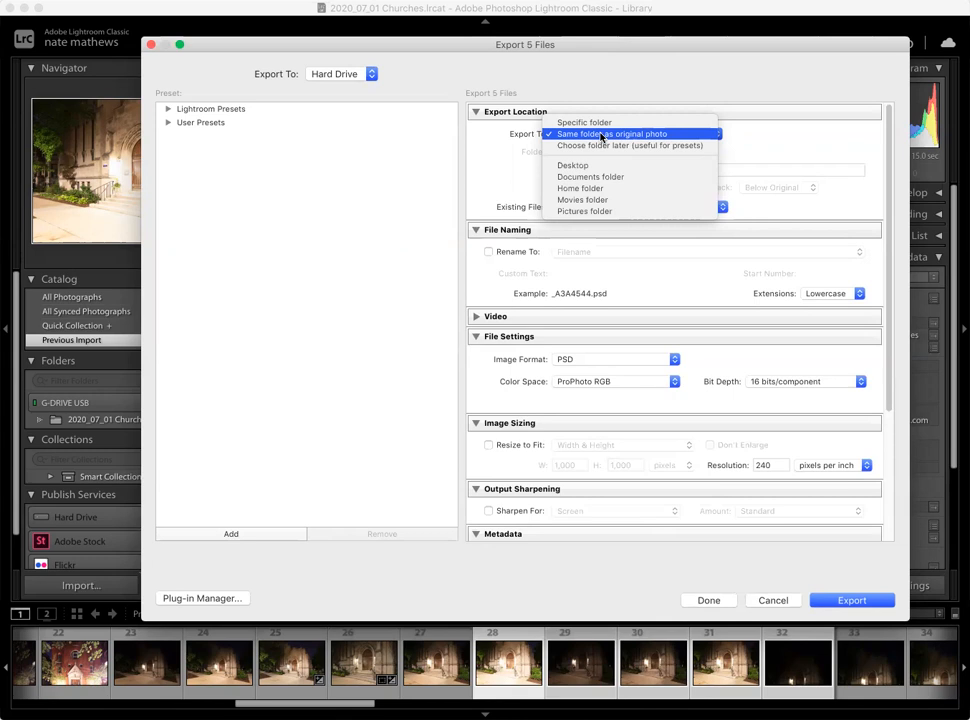
Export to the same folder as the originals, keep Ask what to do for existing files, and enable Rename To
{"action": "left_click", "coordinate": [603, 136]}
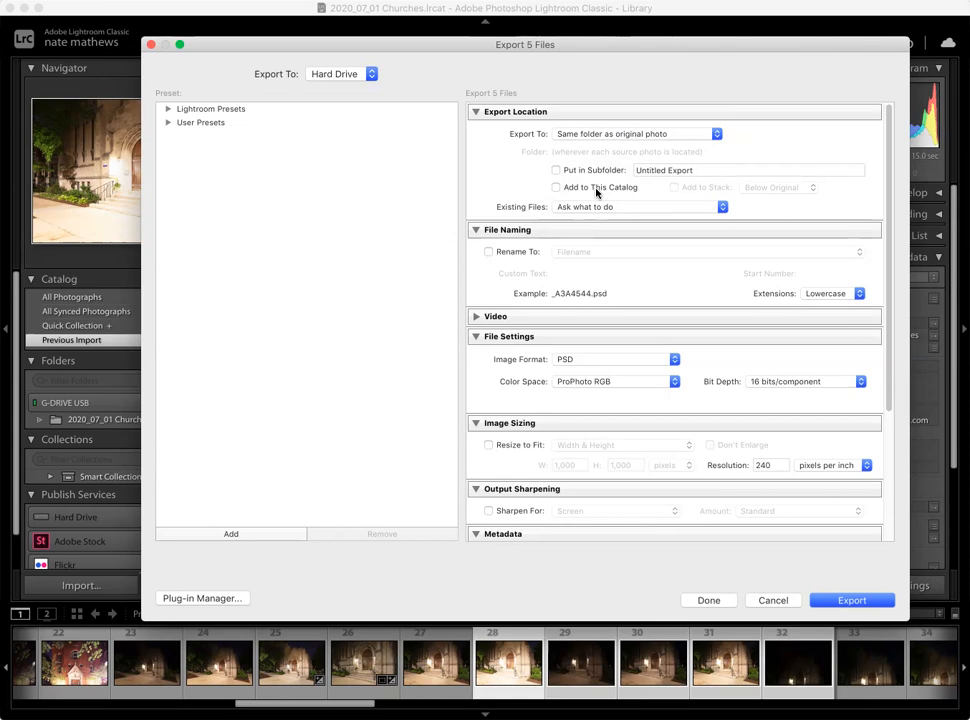
{"action": "left_click", "coordinate": [623, 206]}
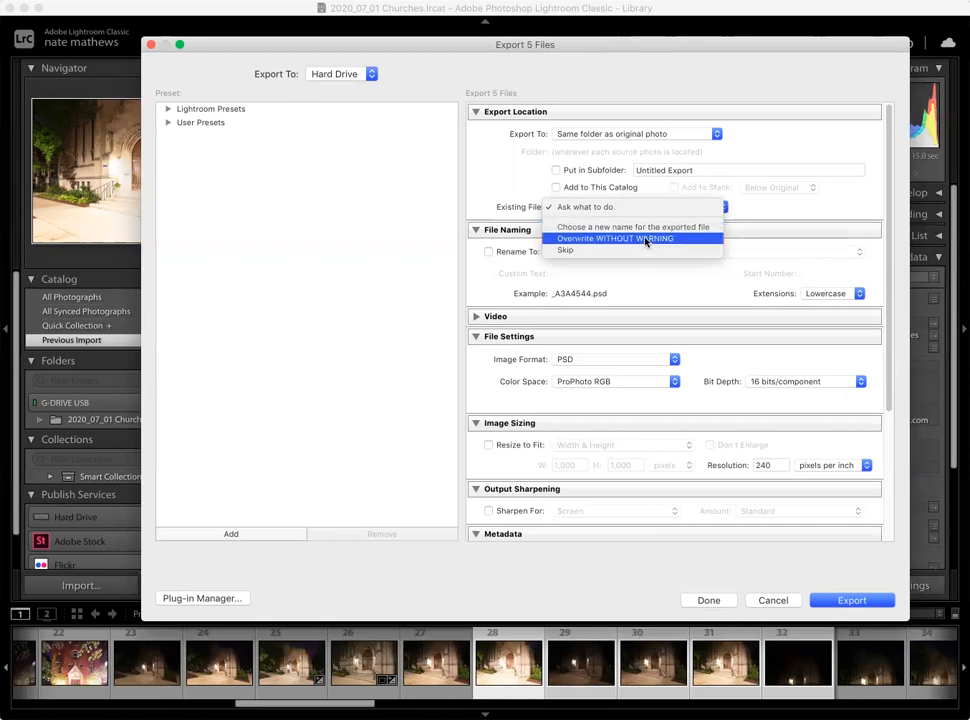
{"action": "left_click", "coordinate": [654, 268]}
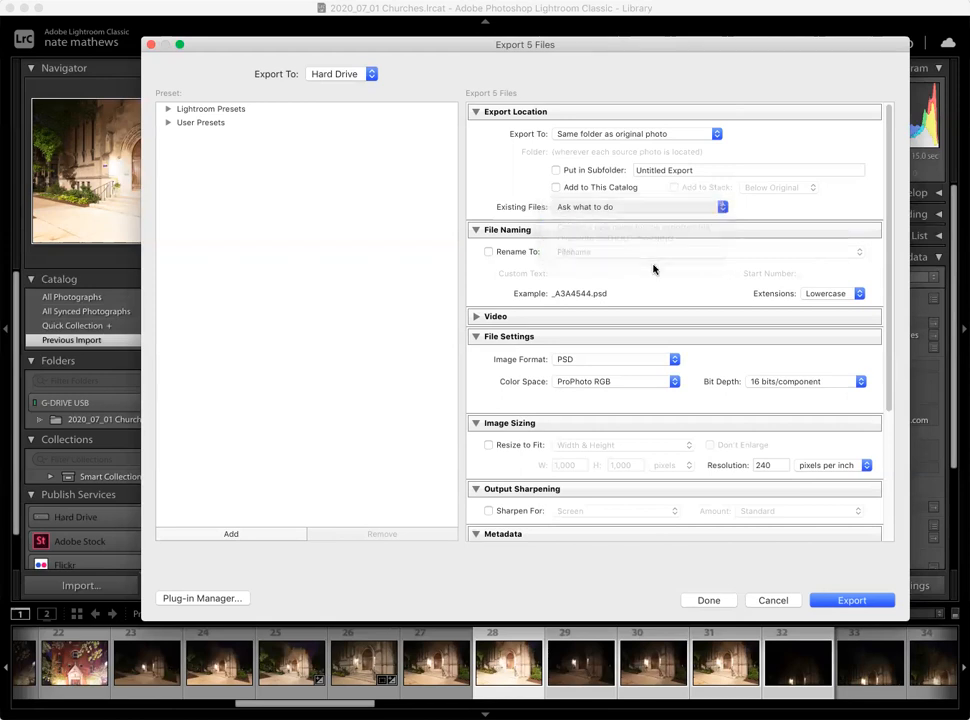
{"action": "left_click", "coordinate": [522, 254]}
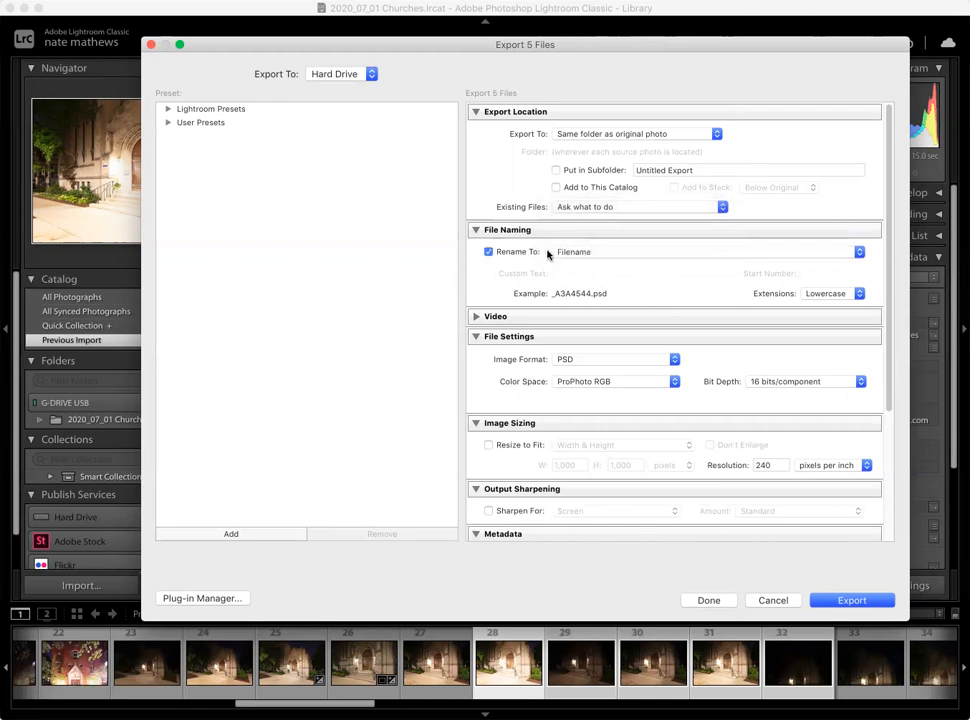
Rename with Custom Name - Original File Number, using the photographer's name plus _Project_2 as custom text
{"action": "left_click", "coordinate": [754, 257]}
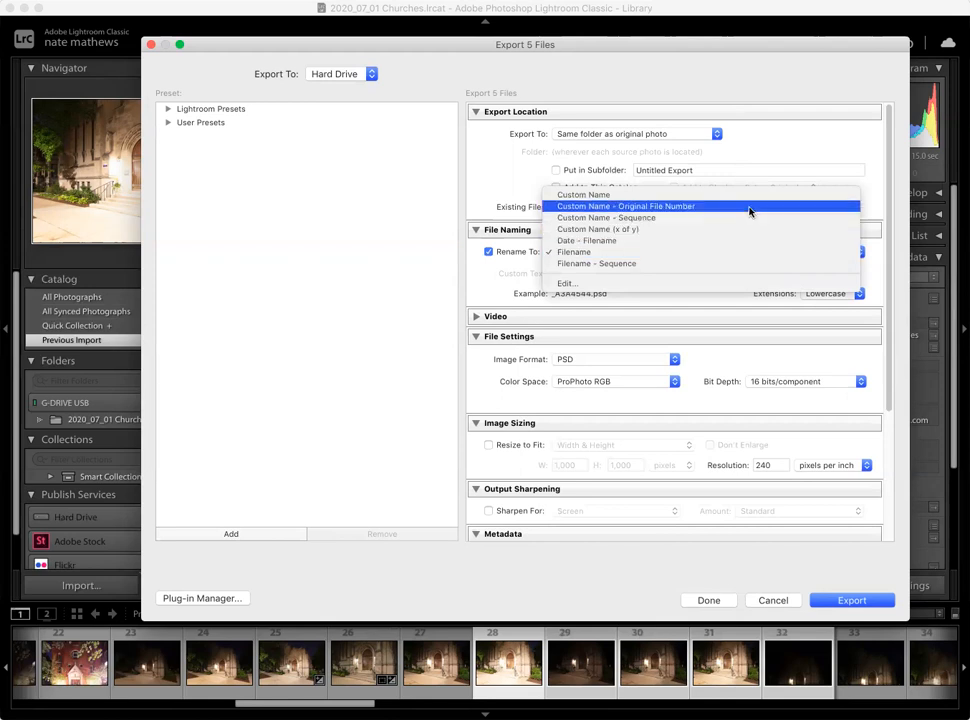
{"action": "left_click", "coordinate": [749, 211]}
{"action": "left_click", "coordinate": [649, 273]}
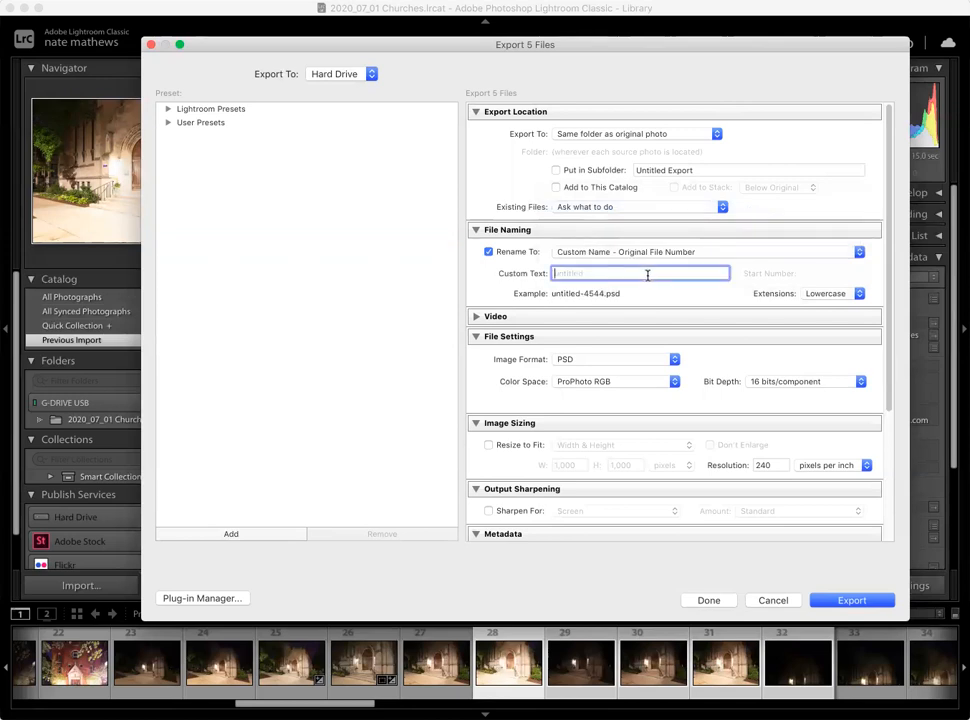
{"action": "type", "text": "Nate_Mathews_"}
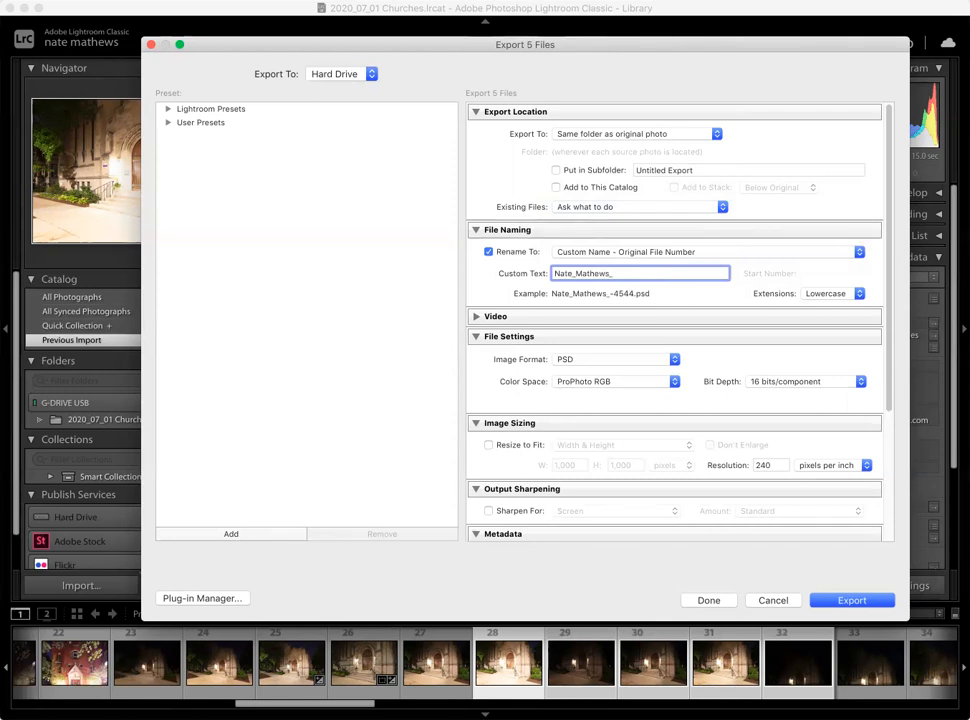
{"action": "type", "text": "Project_2"}
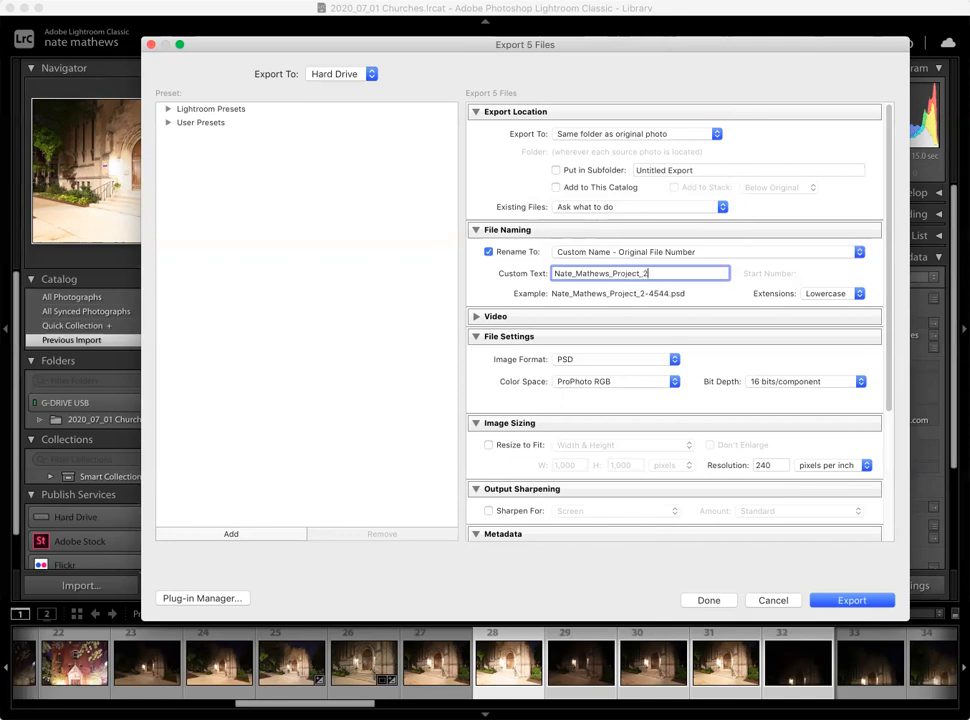
{"action": "left_click", "coordinate": [659, 253]}
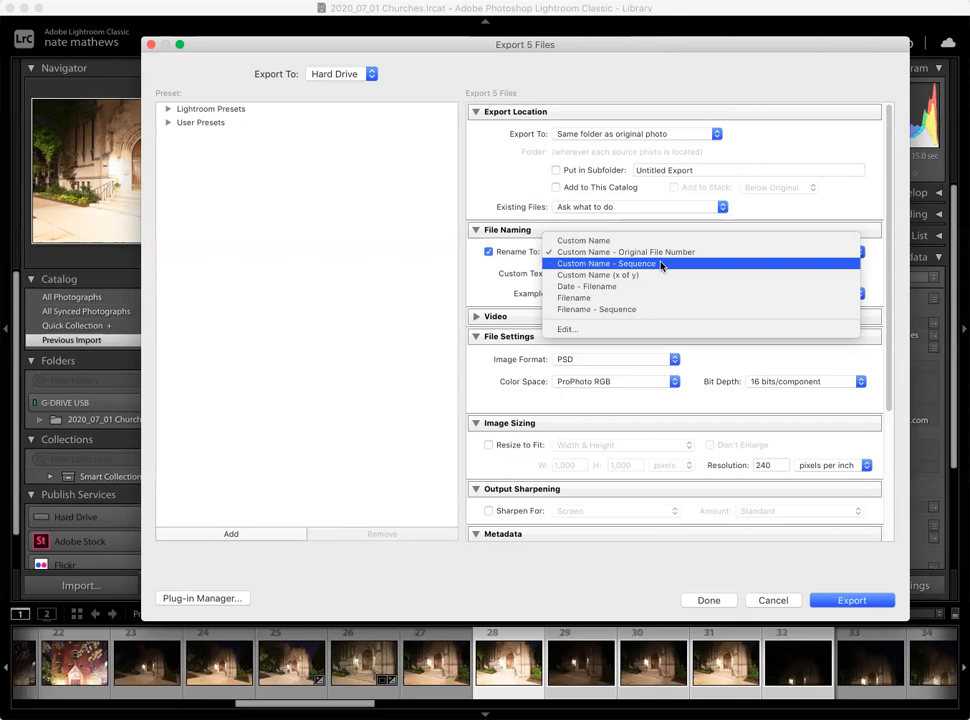
Switch the naming template to Custom Name - Sequence with Start Number 1
{"action": "left_click", "coordinate": [661, 264]}
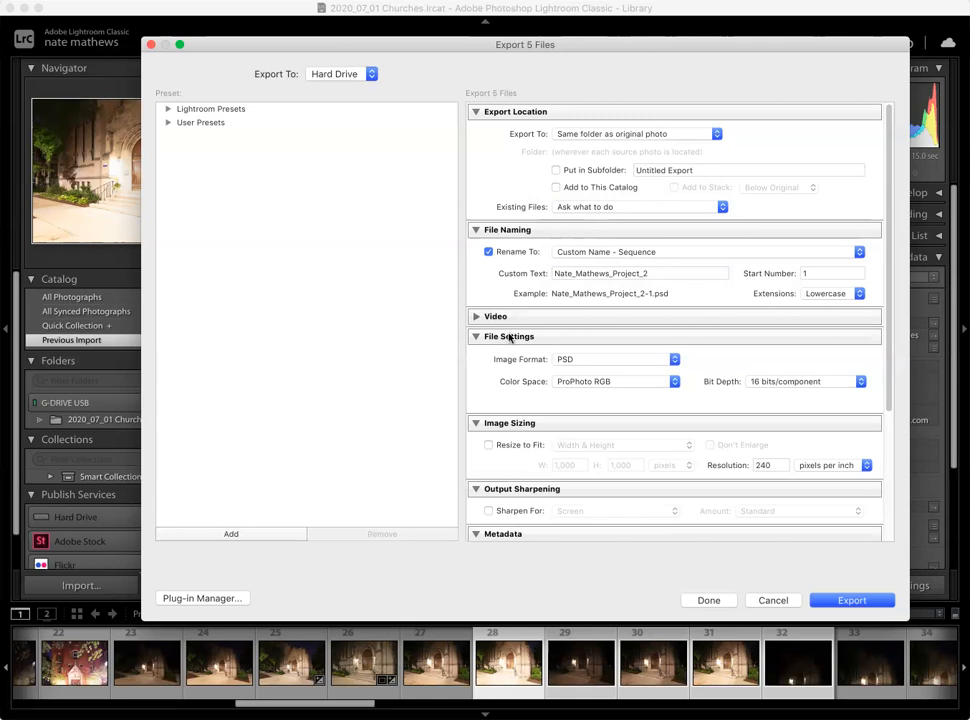
Set File Settings to JPEG, ProPhoto RGB, quality 100, with Limit File Size unchecked
{"action": "left_click", "coordinate": [575, 362]}
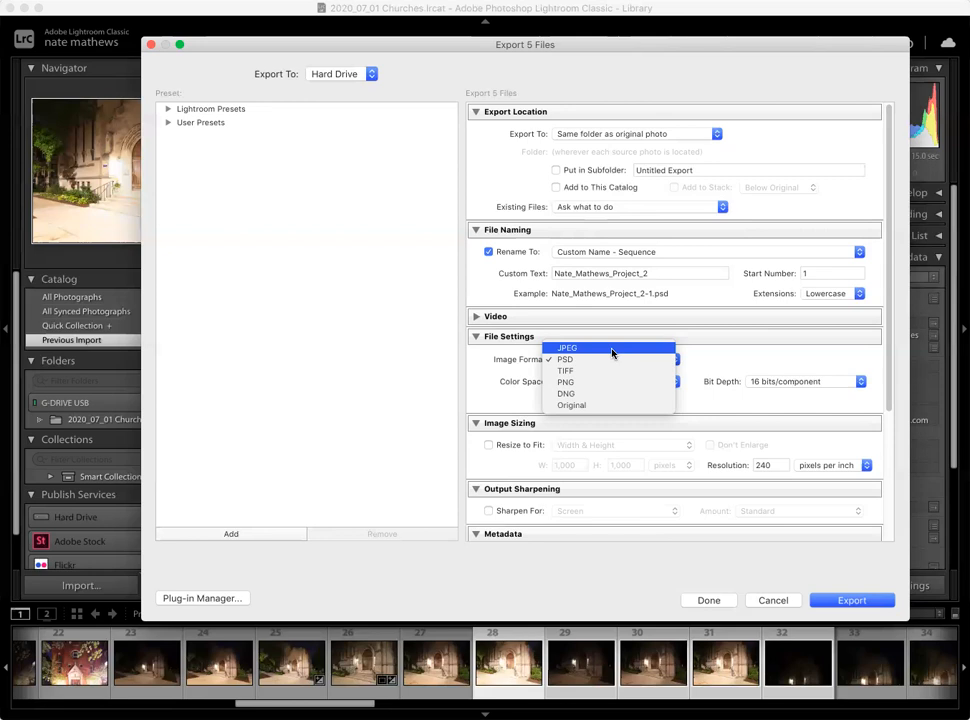
{"action": "left_click", "coordinate": [612, 352]}
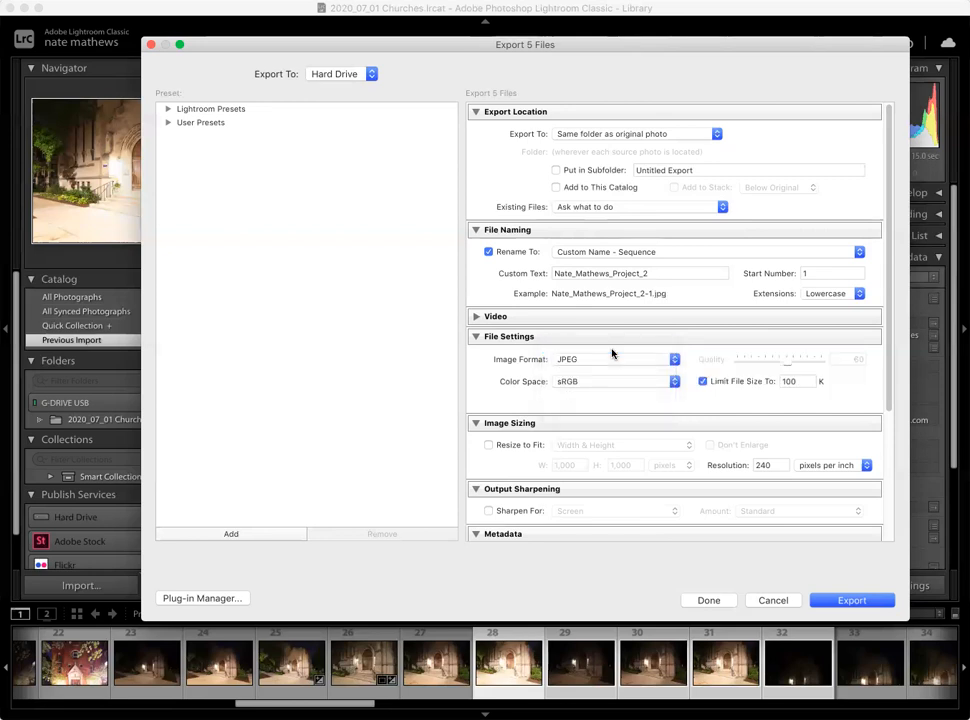
{"action": "left_click", "coordinate": [612, 387]}
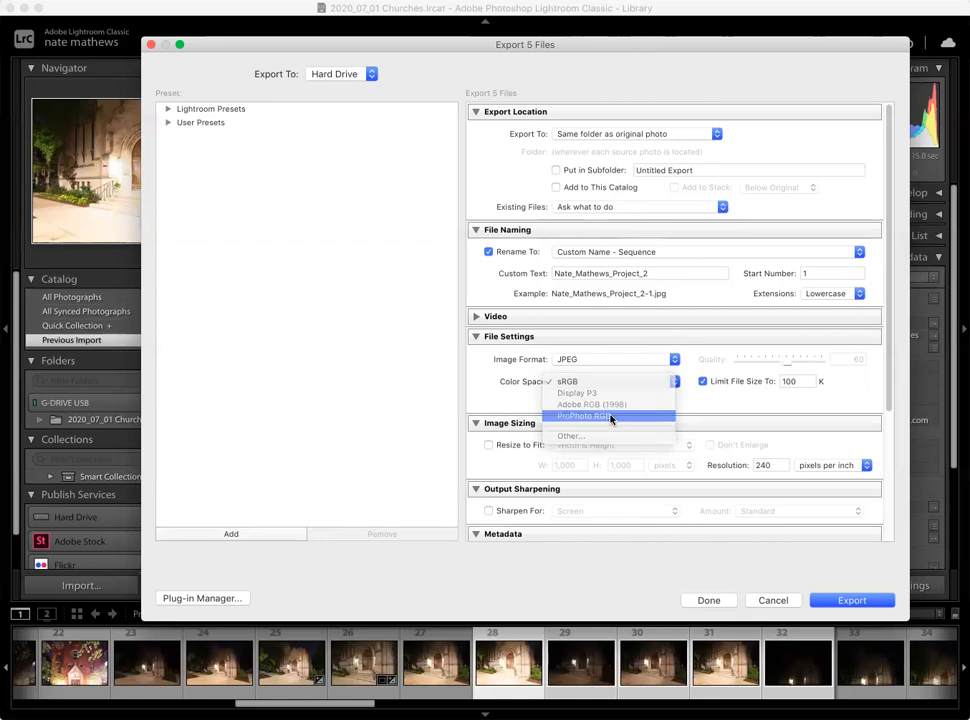
{"action": "left_click", "coordinate": [611, 417]}
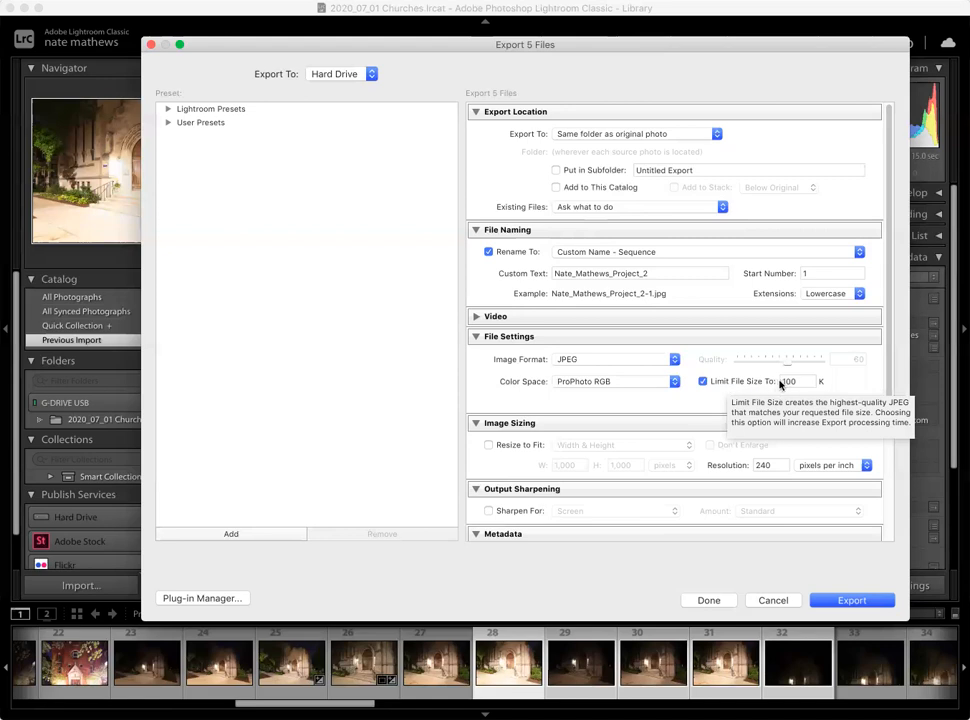
{"action": "left_click", "coordinate": [703, 381]}
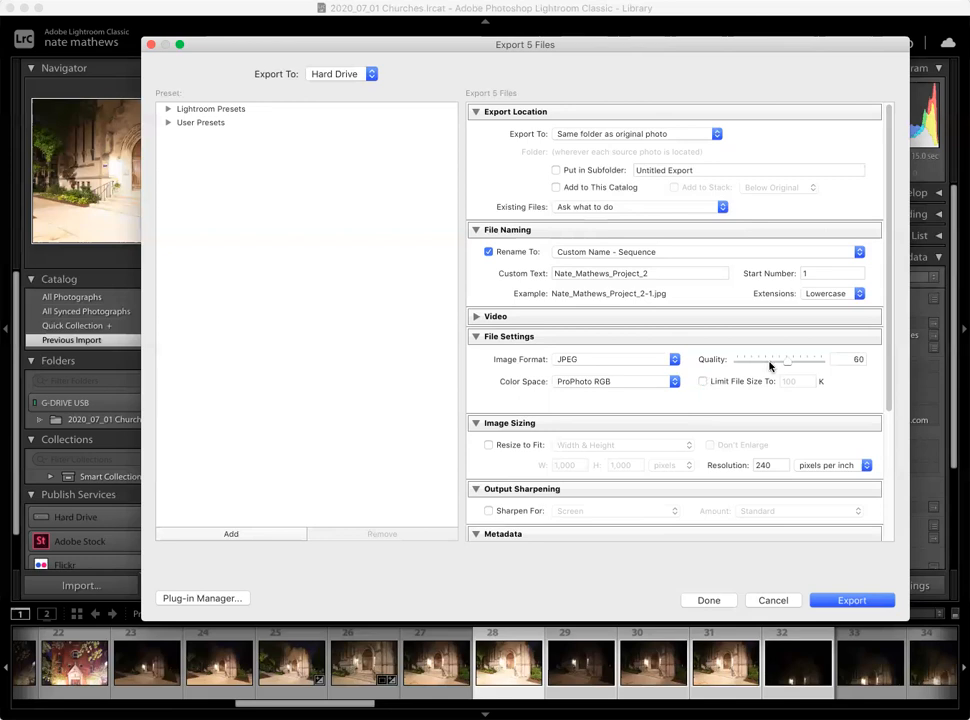
{"action": "left_click_drag", "start_coordinate": [786, 362], "coordinate": [866, 375]}
Enter 1500 × 1500 pixels for Resize to Fit Width & Height, then leave resizing unchecked
{"action": "scroll", "coordinate": [884, 384], "scroll_direction": "down", "scroll_amount": 2}
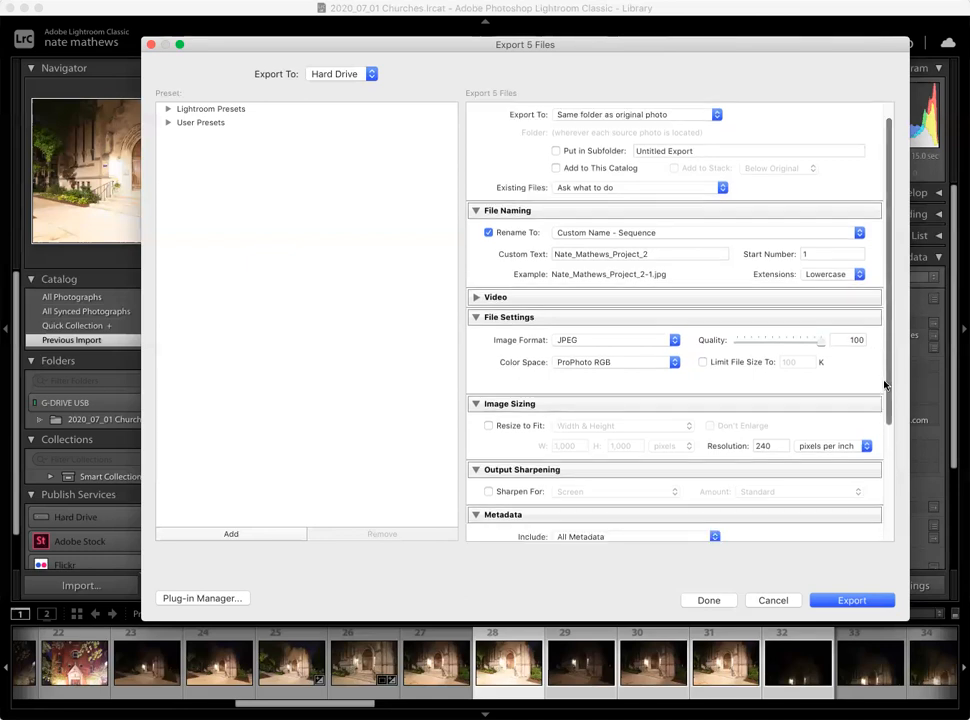
{"action": "scroll", "coordinate": [884, 384], "scroll_direction": "down", "scroll_amount": 2}
{"action": "scroll", "coordinate": [883, 398], "scroll_direction": "down", "scroll_amount": 2}
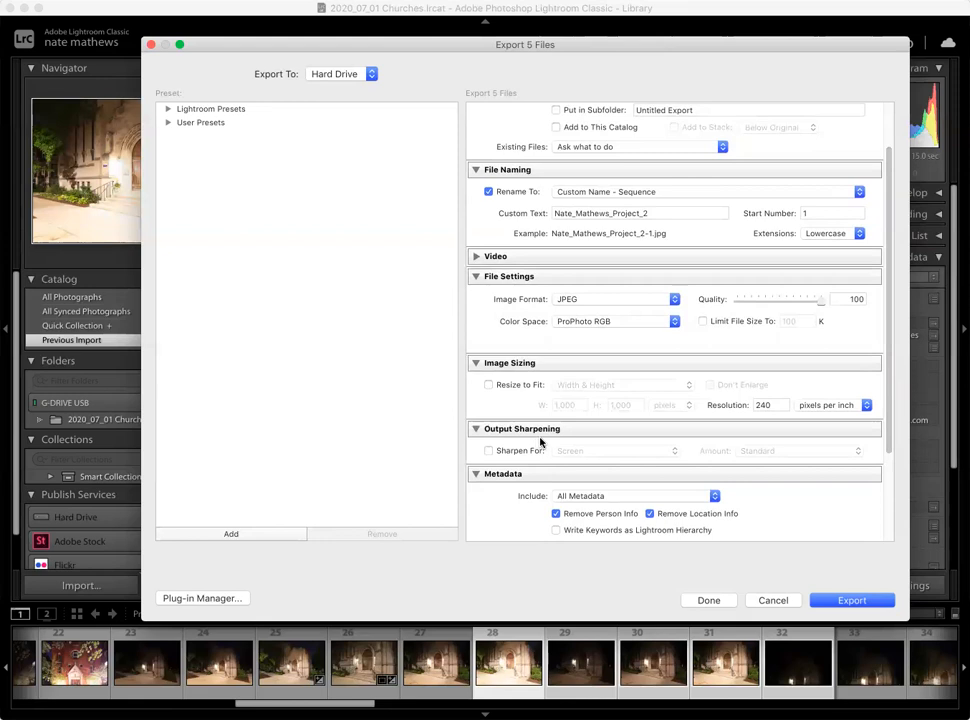
{"action": "left_click", "coordinate": [508, 389]}
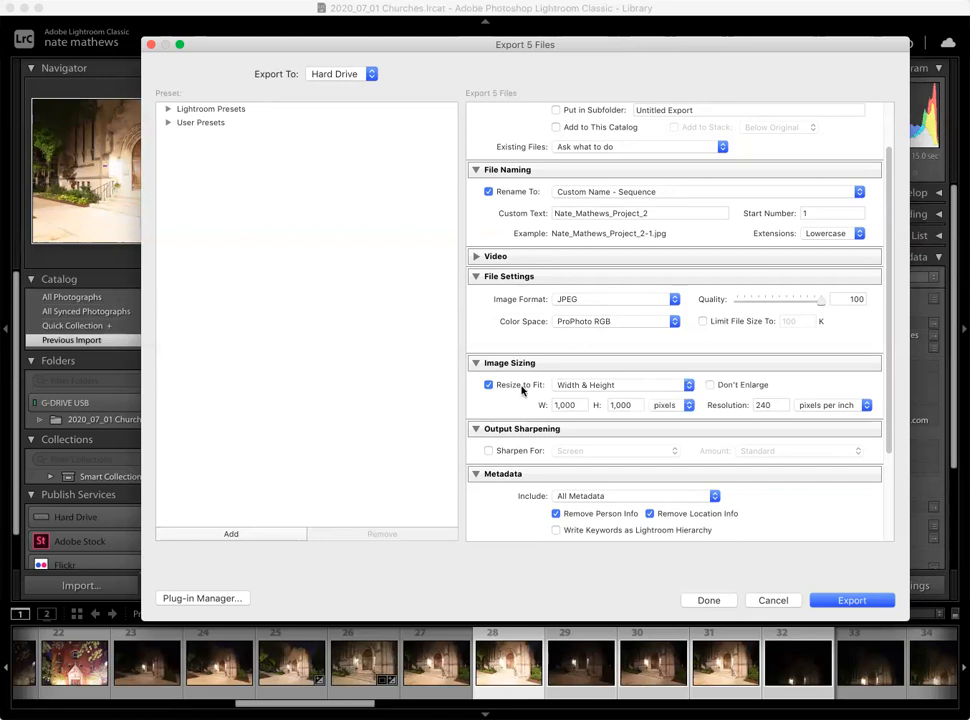
{"action": "left_click", "coordinate": [600, 389]}
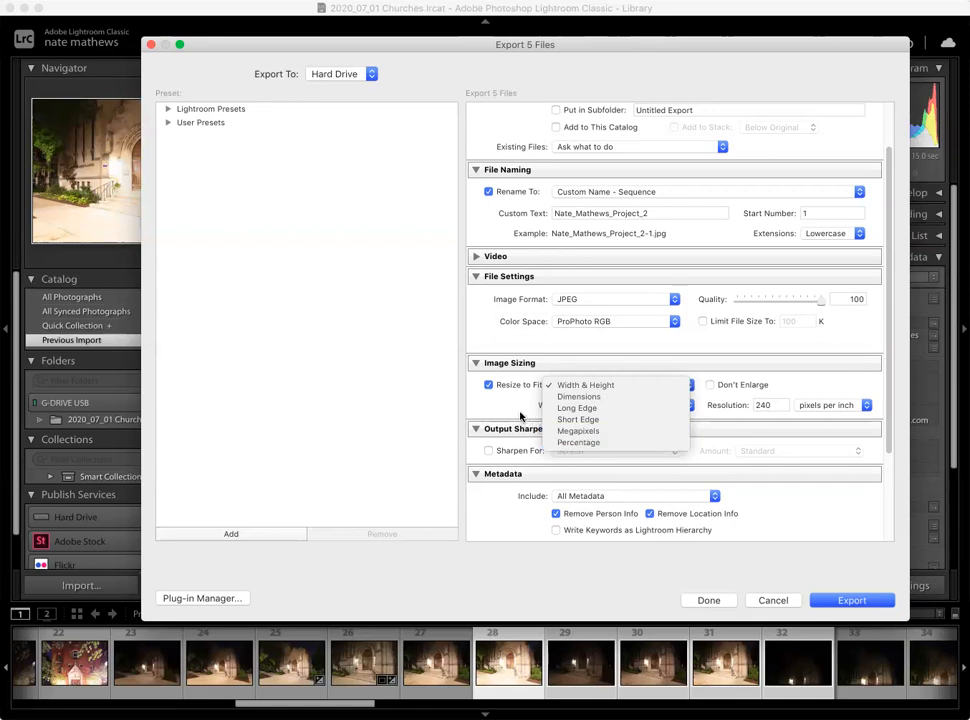
{"action": "left_click", "coordinate": [585, 385]}
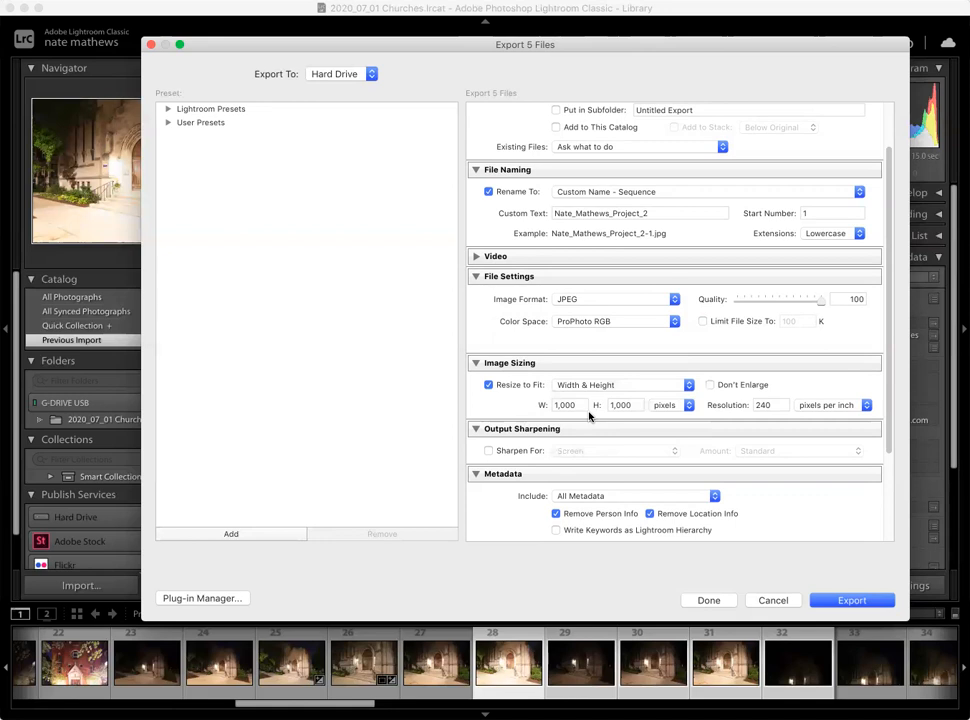
{"action": "left_click", "coordinate": [565, 405]}
{"action": "type", "text": "1500"}
{"action": "key", "text": "Tab"}
{"action": "type", "text": "1500"}
{"action": "scroll", "coordinate": [762, 426], "scroll_direction": "down", "scroll_amount": 5}
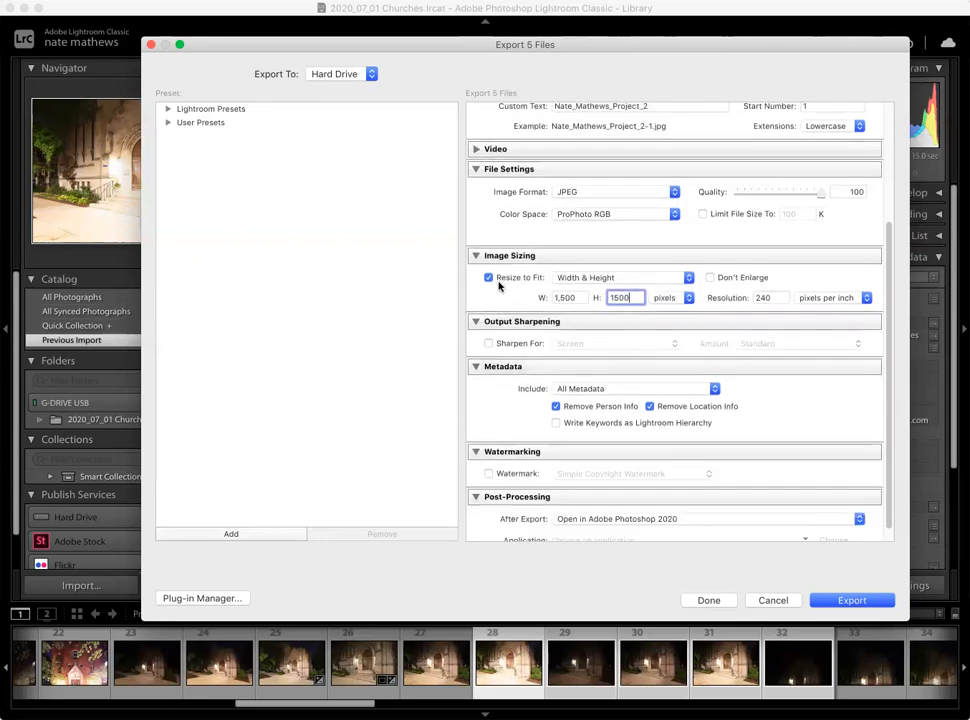
{"action": "left_click", "coordinate": [489, 278]}
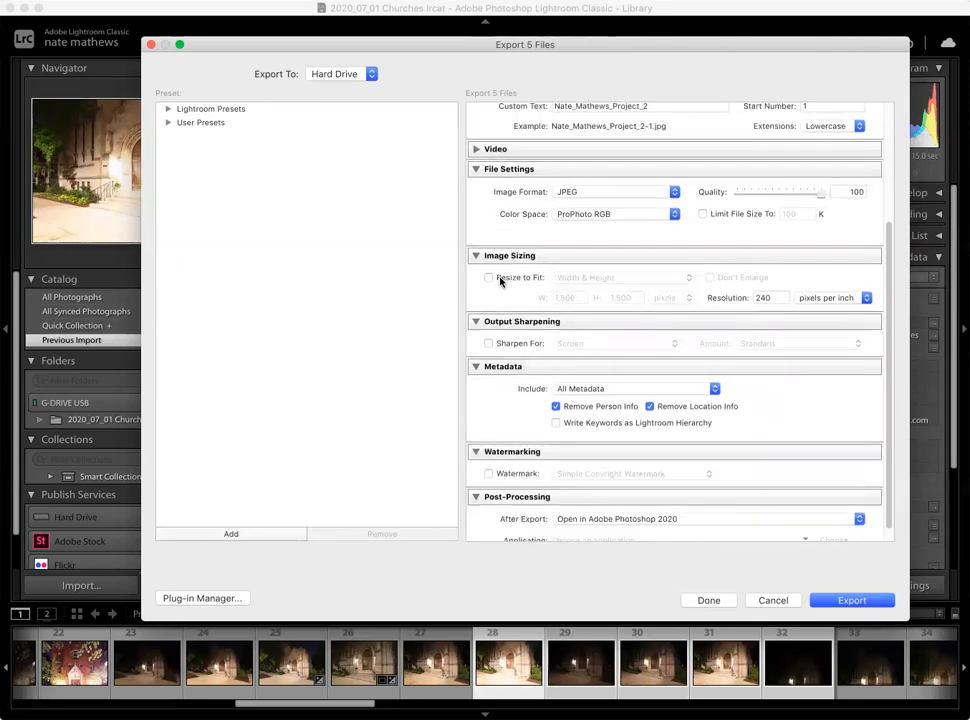
Turn on Output Sharpening for Screen at the Standard amount
{"action": "left_click", "coordinate": [501, 344]}
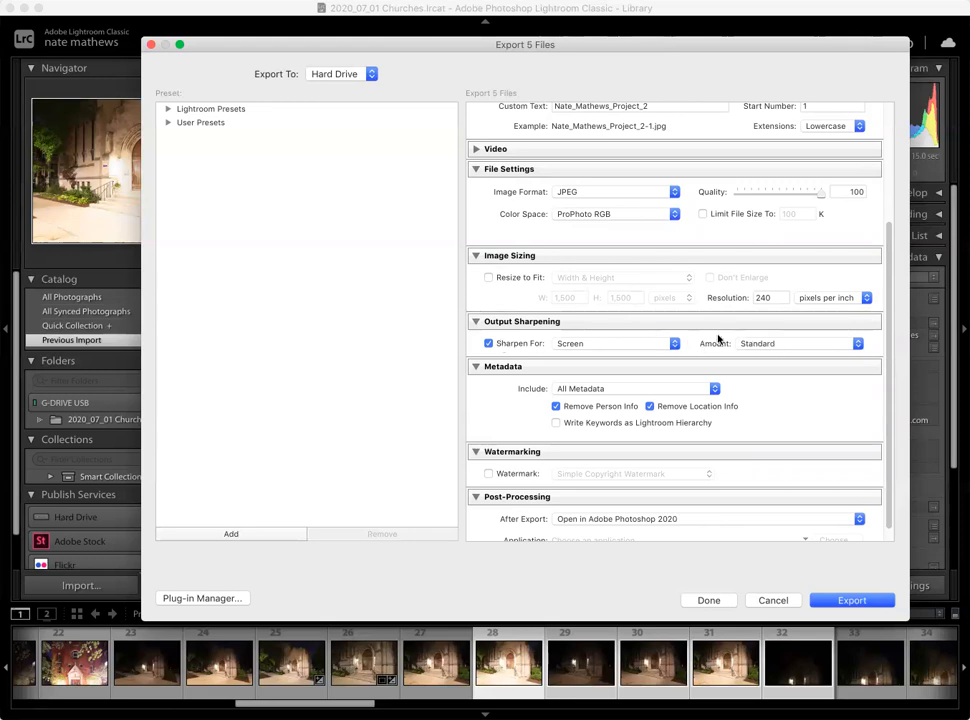
{"action": "left_click", "coordinate": [648, 344]}
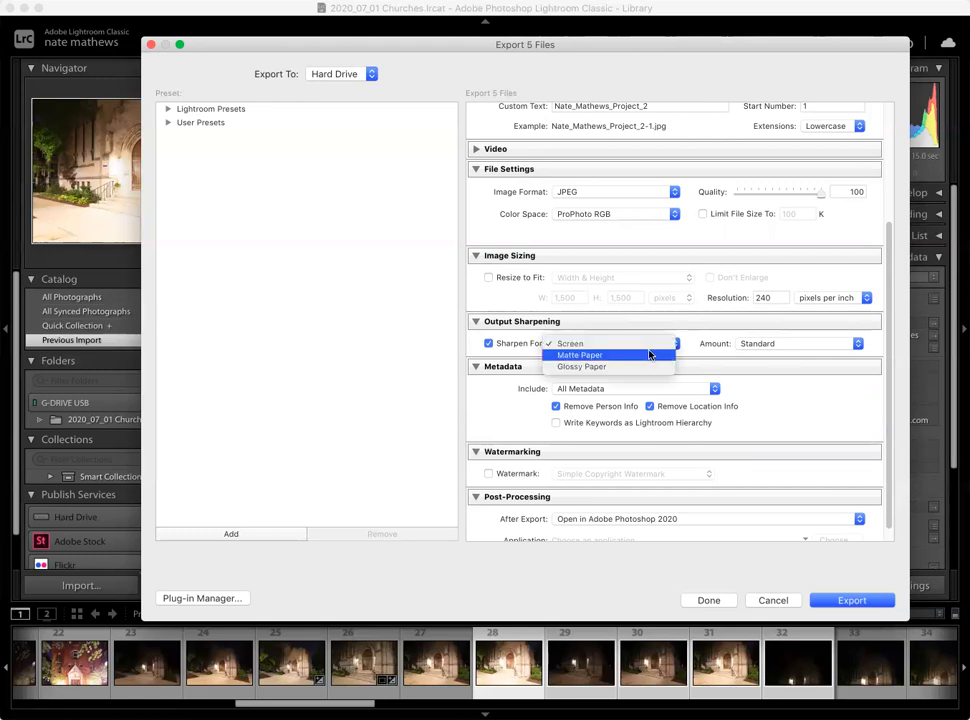
{"action": "left_click", "coordinate": [518, 355]}
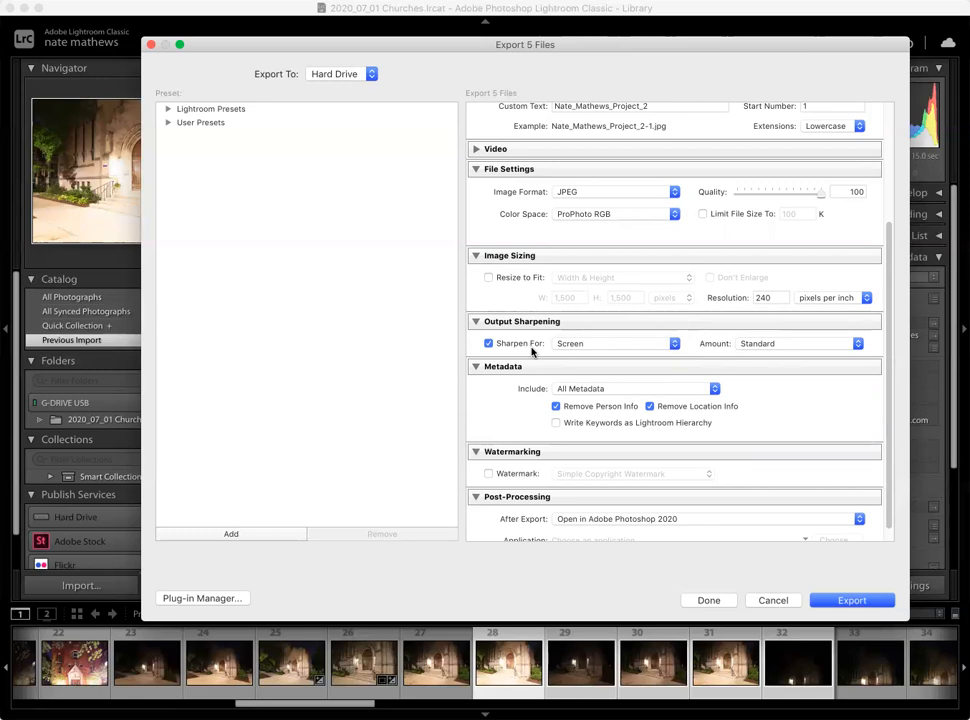
{"action": "scroll", "coordinate": [531, 380], "scroll_direction": "down", "scroll_amount": 1}
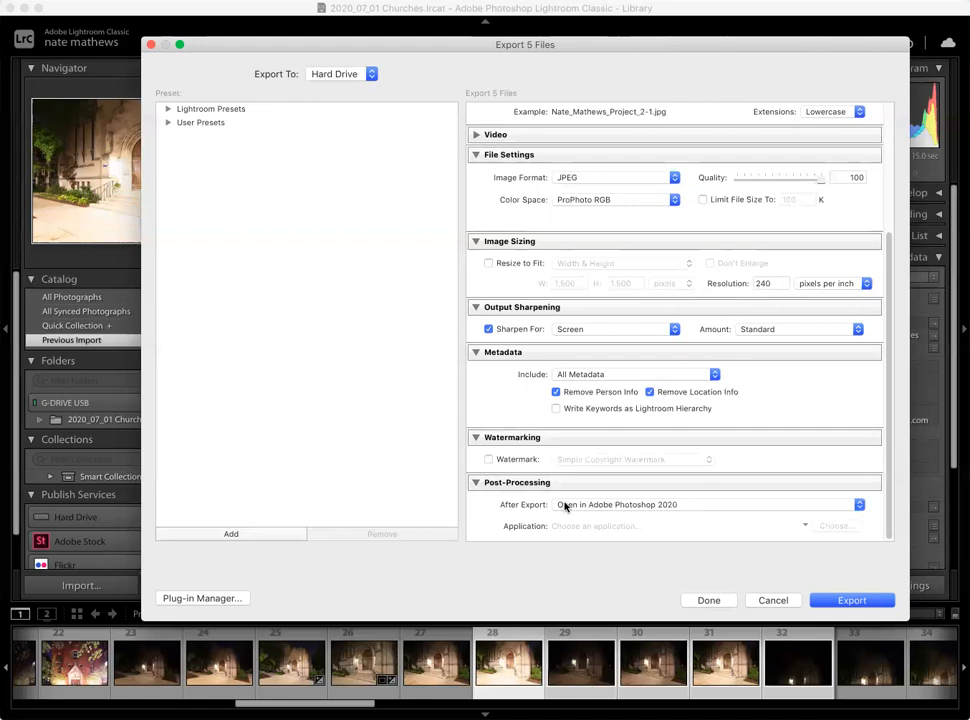
Set After Export to Show in Finder and start exporting the five photos
{"action": "left_click", "coordinate": [631, 505]}
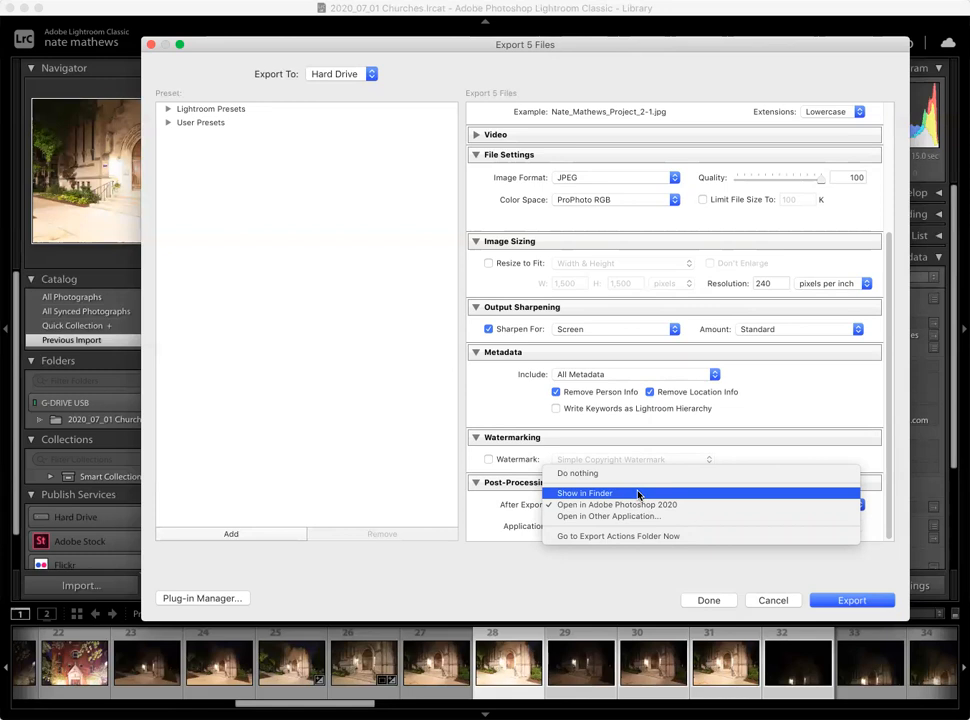
{"action": "left_click", "coordinate": [638, 494]}
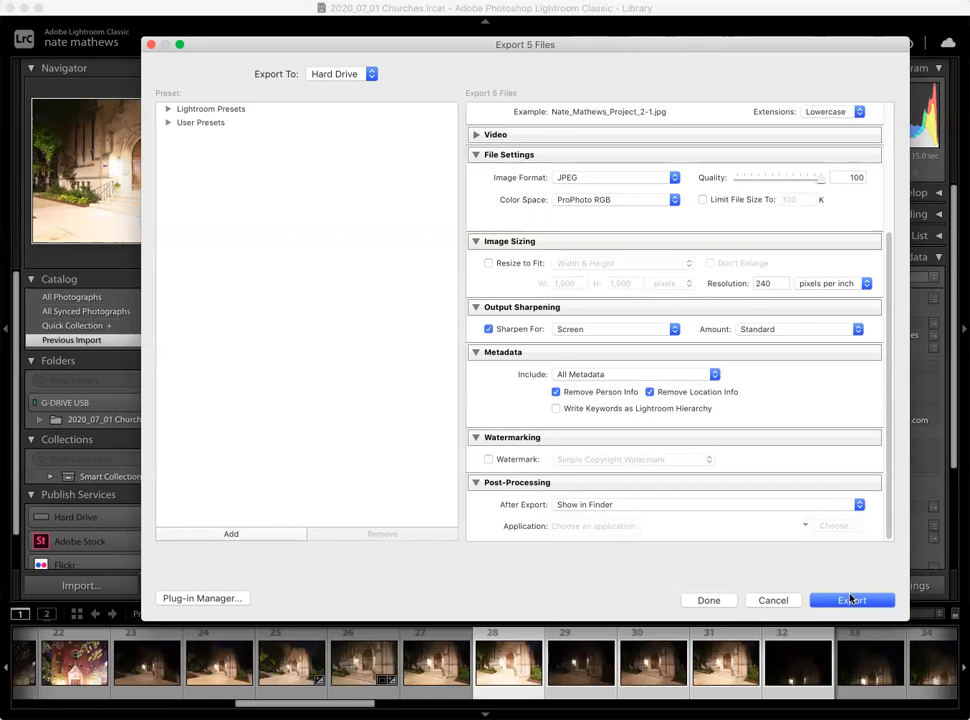
{"action": "left_click", "coordinate": [851, 601]}
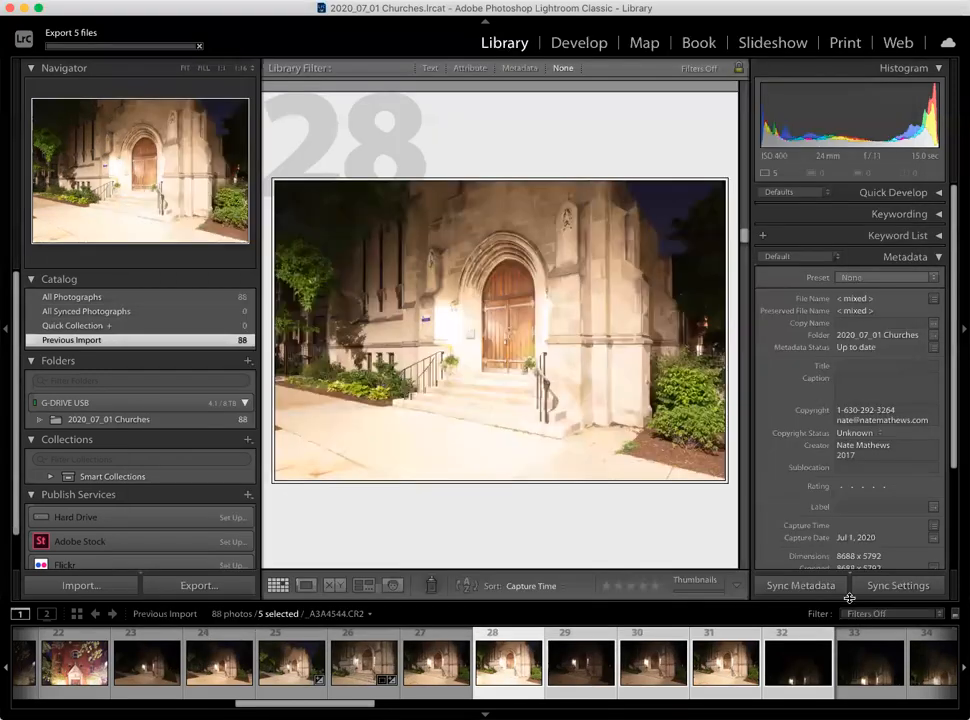